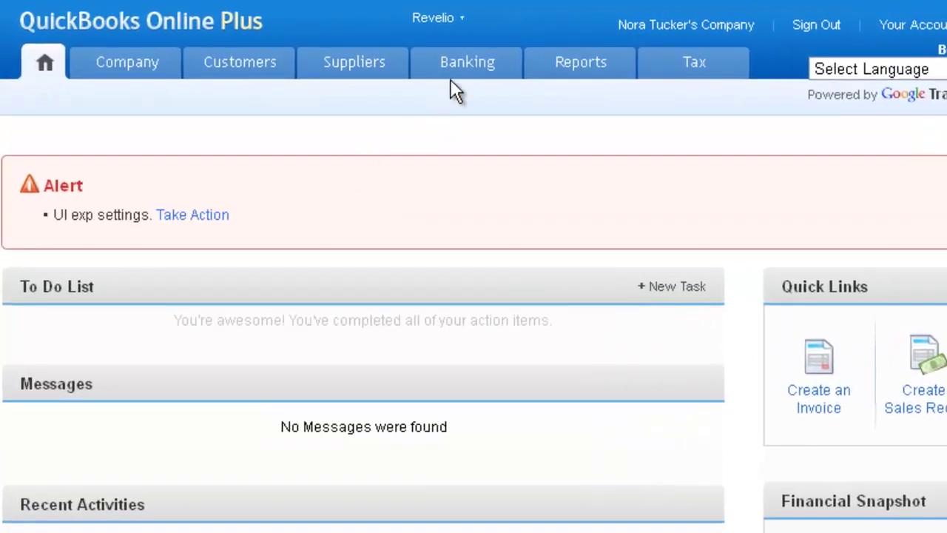
# Start a cheque expense drawn on the Chequing account and payable to Landlord Company.
pyautogui.moveTo(362, 55)
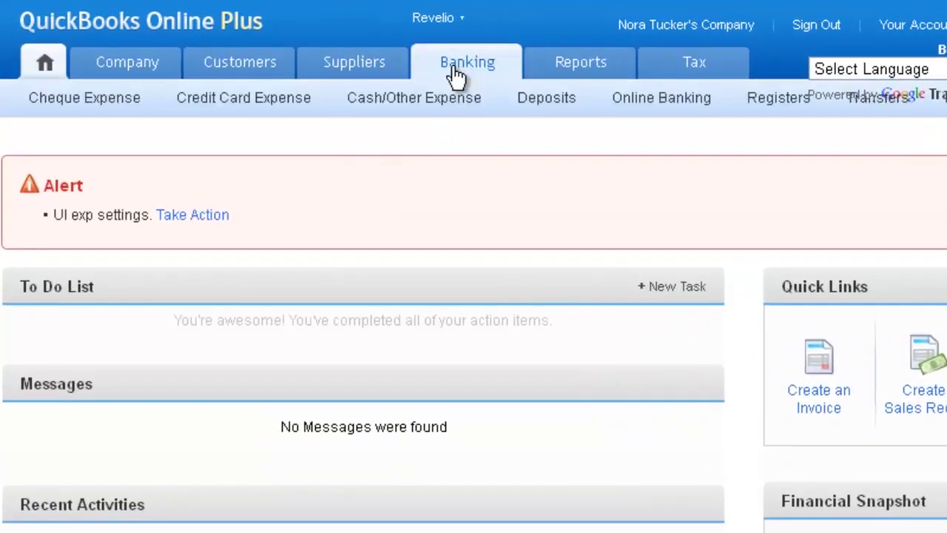
pyautogui.click(69, 101)
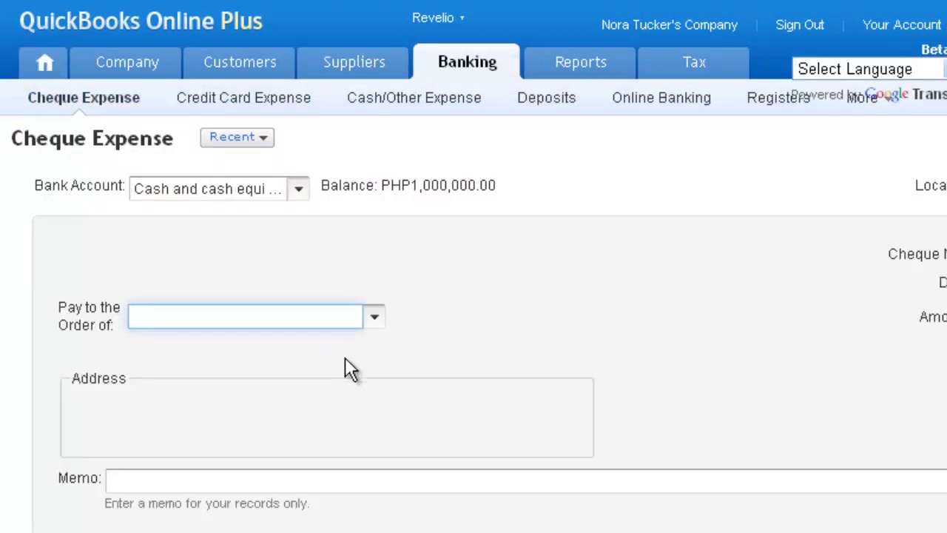
pyautogui.click(298, 191)
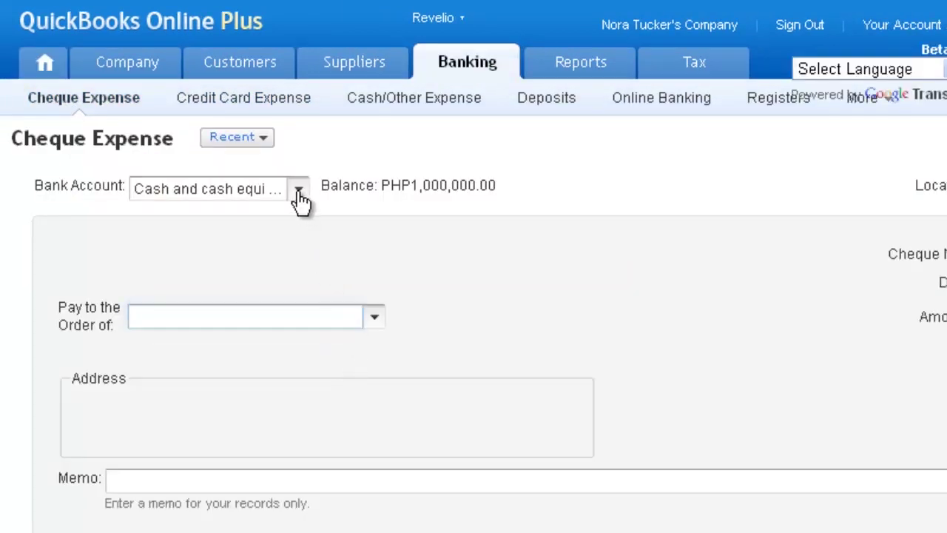
pyautogui.click(241, 264)
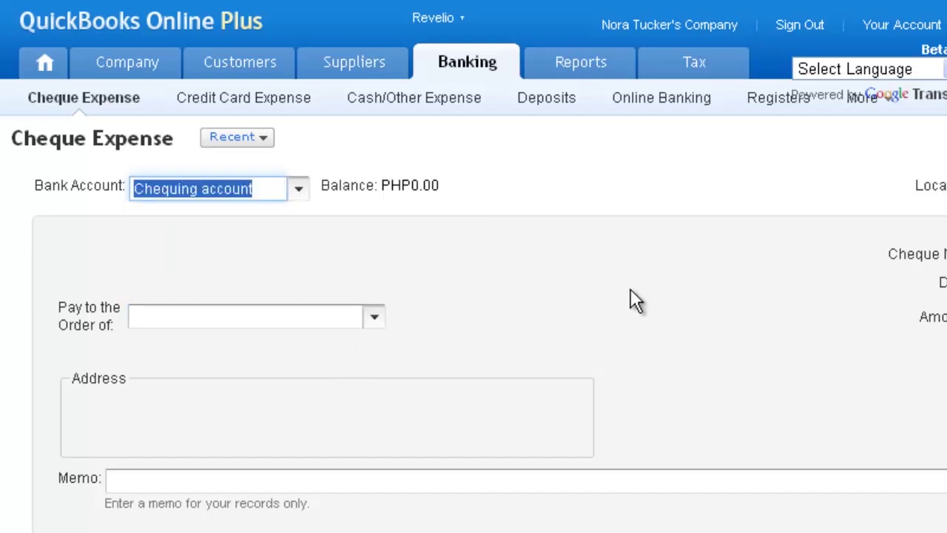
pyautogui.click(374, 317)
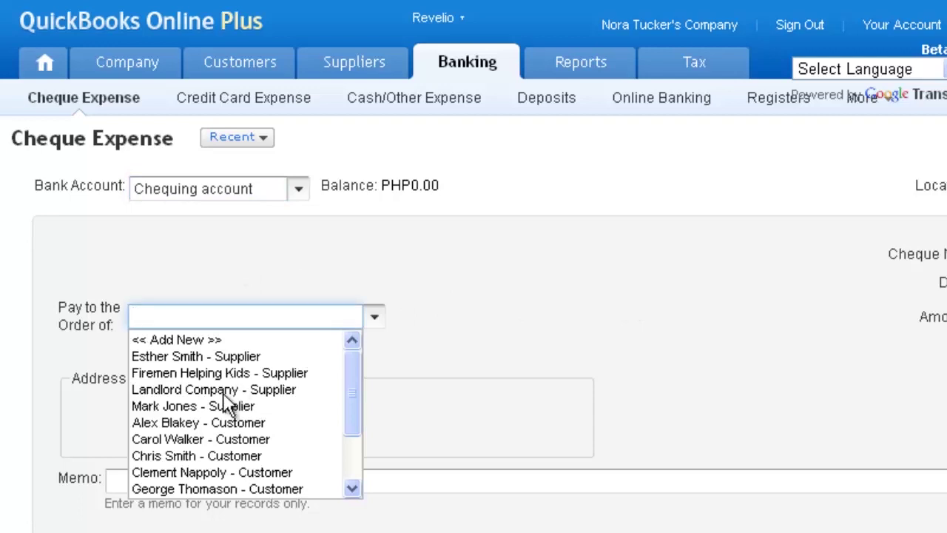
pyautogui.click(223, 390)
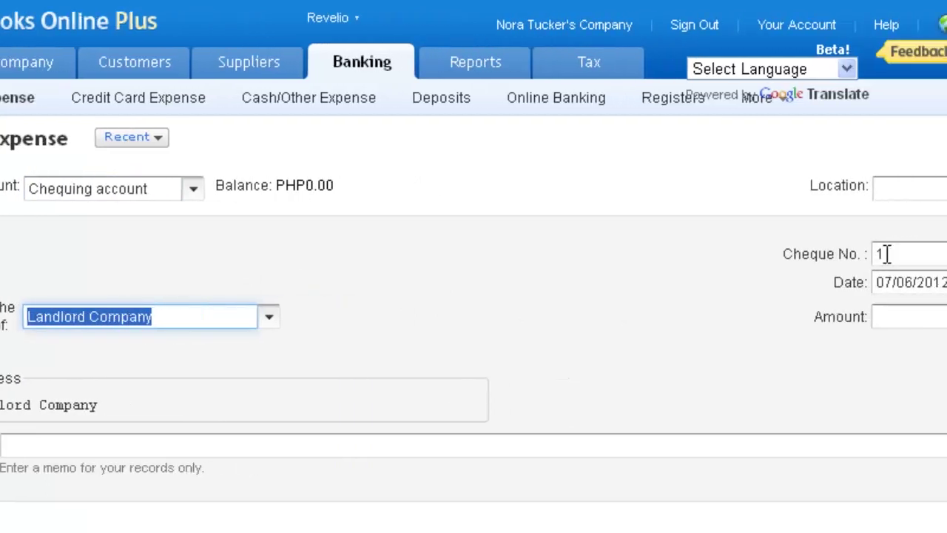
# Set the cheque number to 666, the date to 07/01/2012 and the amount to 1120.
pyautogui.doubleClick(946, 253)
pyautogui.write('666')
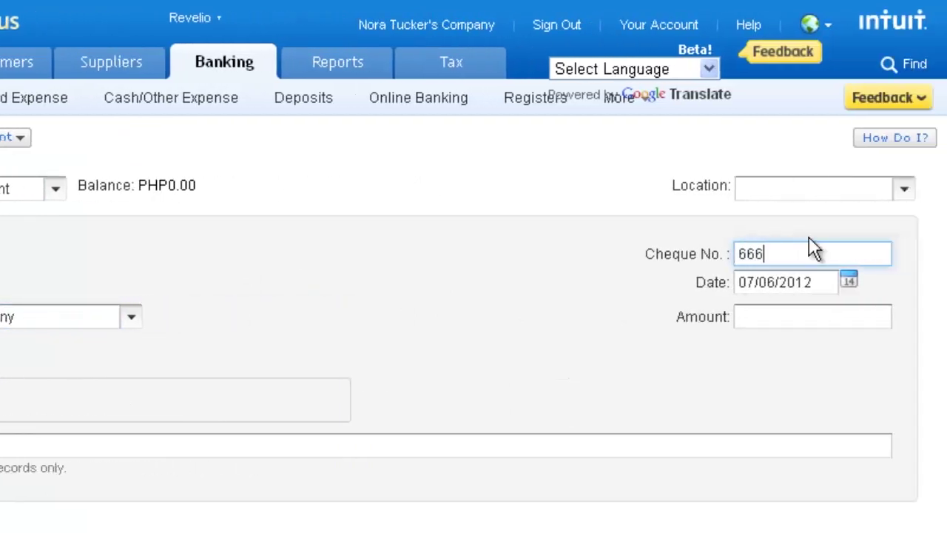
pyautogui.click(828, 280)
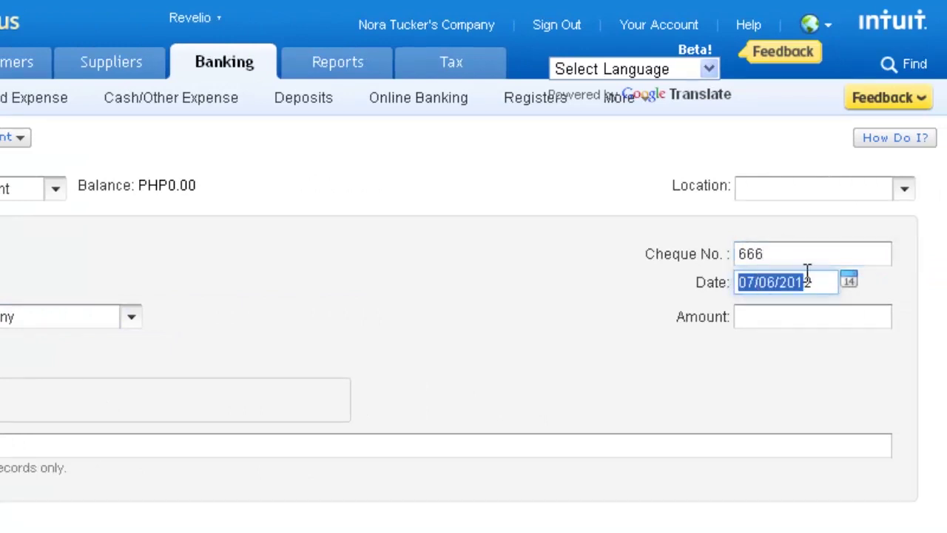
pyautogui.click(851, 281)
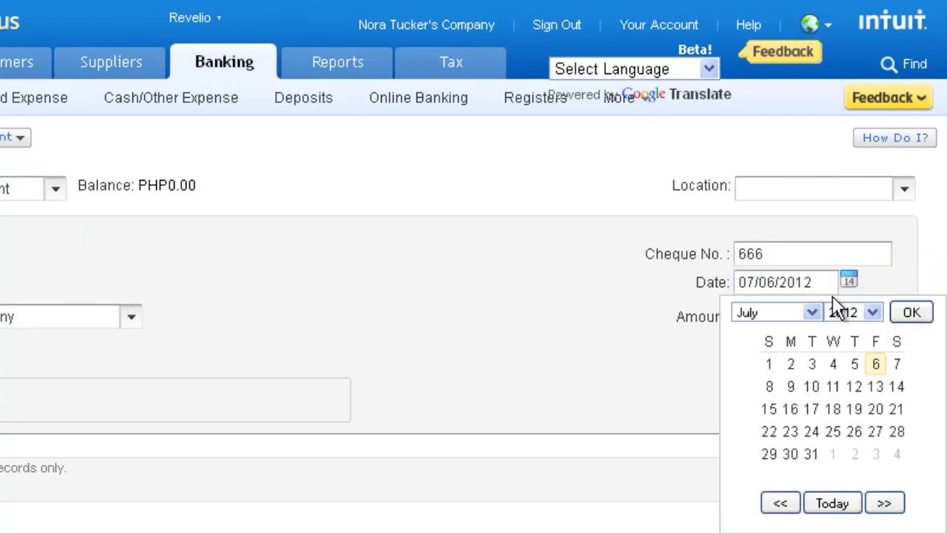
pyautogui.click(769, 364)
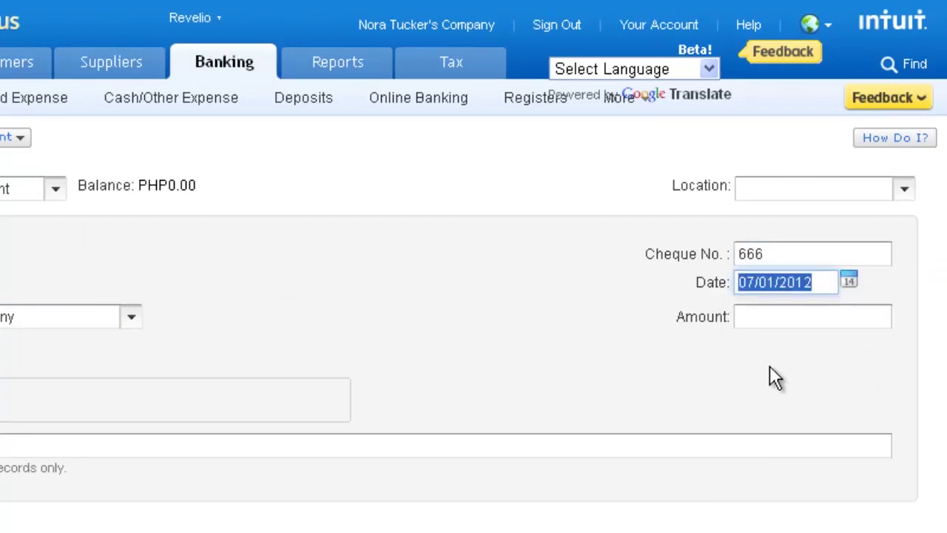
pyautogui.click(747, 319)
pyautogui.write('1120')
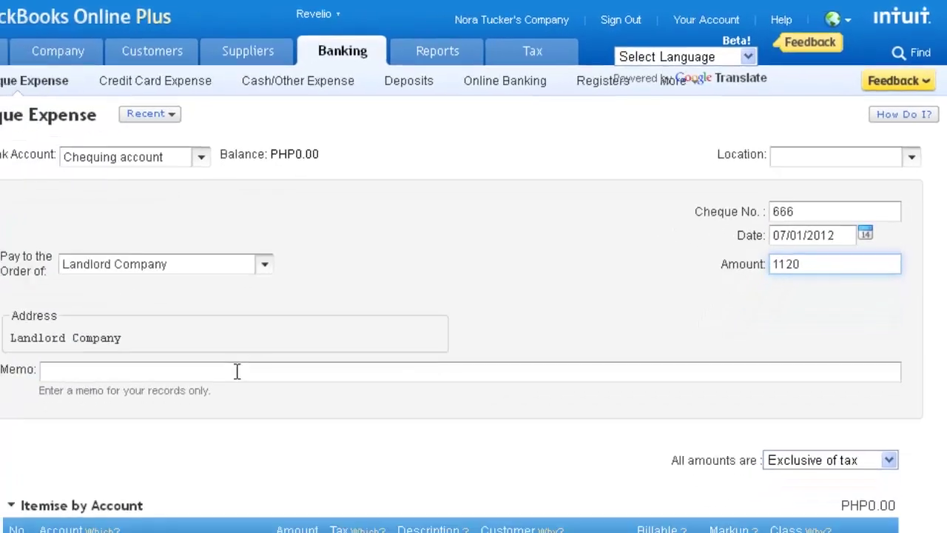
# Enter the cheque memo "Rent for the month of July".
pyautogui.click(109, 447)
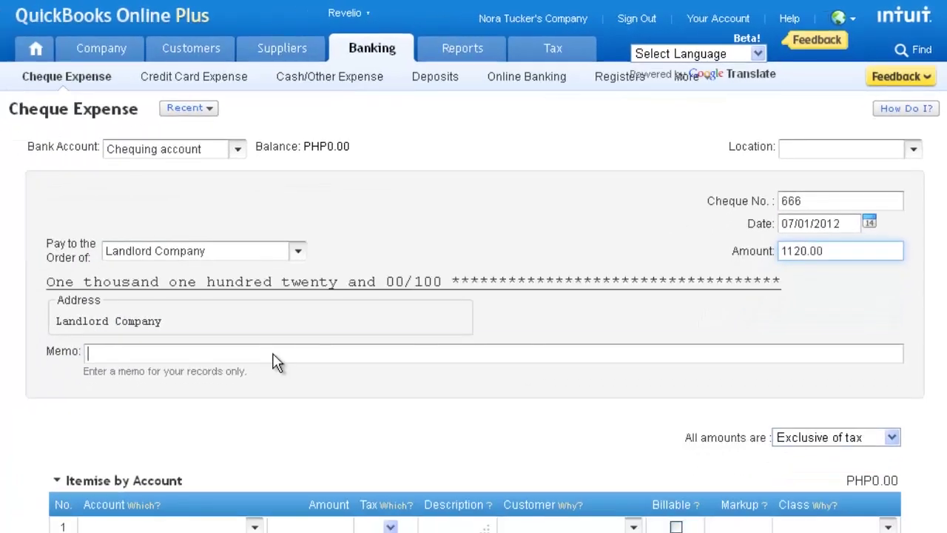
pyautogui.write('R')
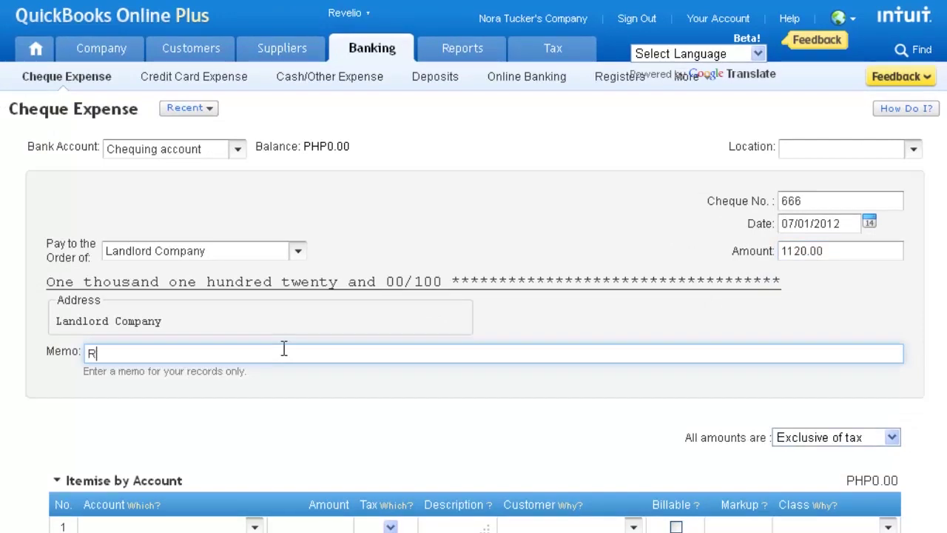
pyautogui.write('ent for the month')
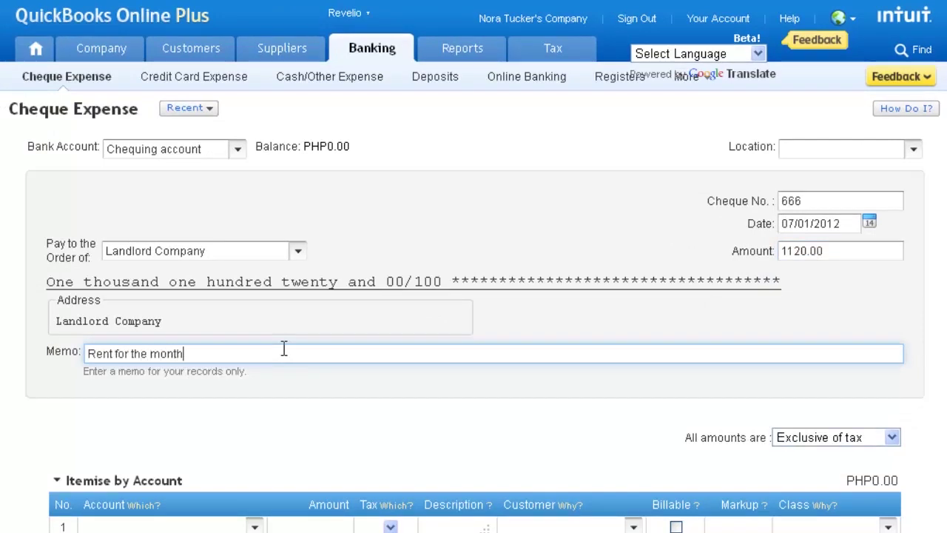
pyautogui.write(' of July')
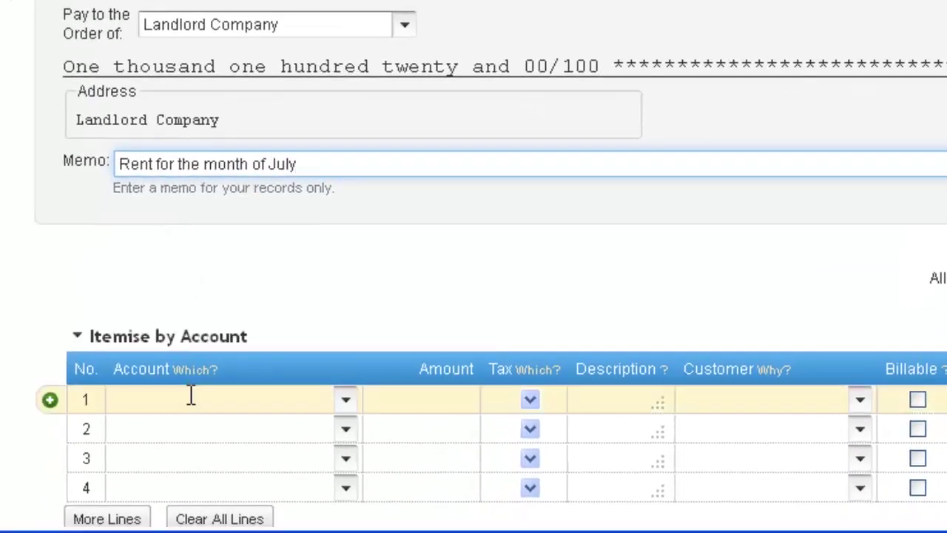
# Itemise line 1 under the Rent or lease payments account with an amount of 1000 and VAT as the tax.
pyautogui.click(190, 396)
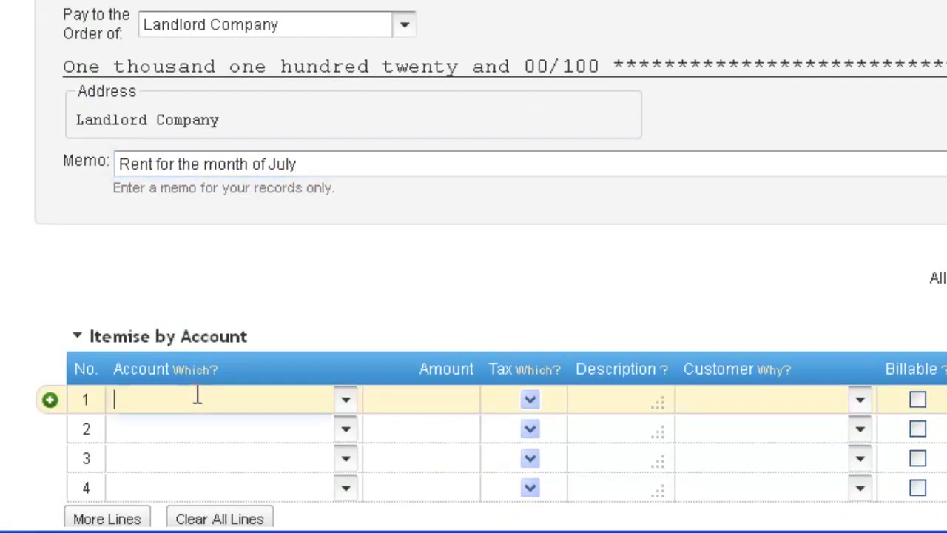
pyautogui.write('Rent or lease payments')
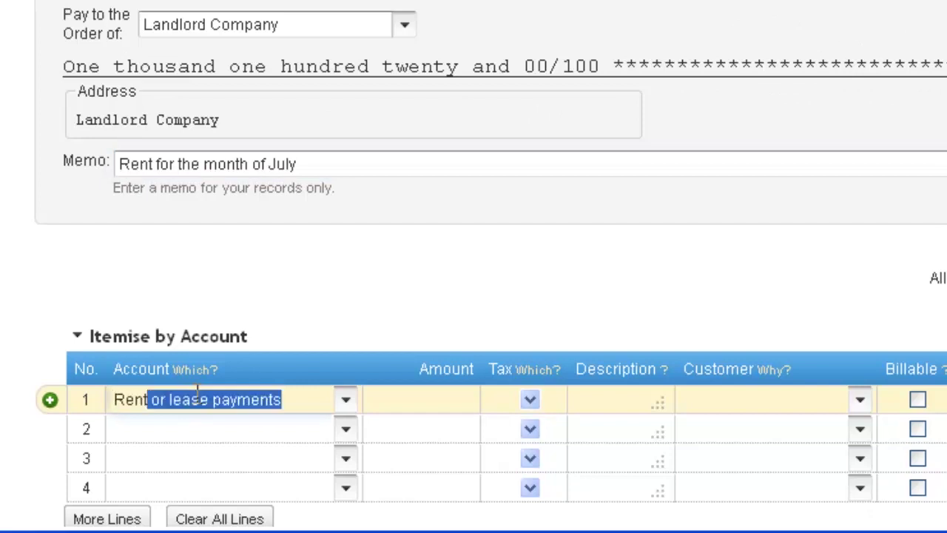
pyautogui.press('Tab')
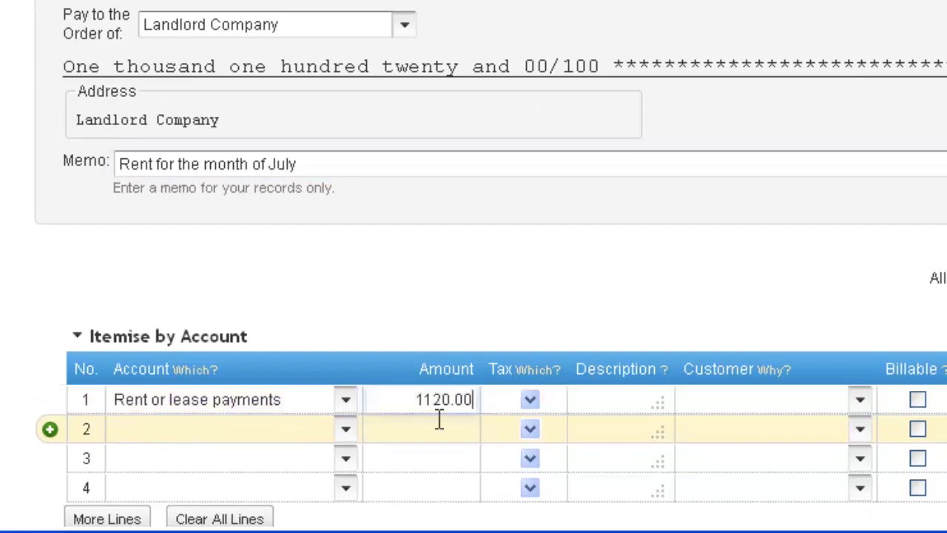
pyautogui.doubleClick(417, 403)
pyautogui.write('1000')
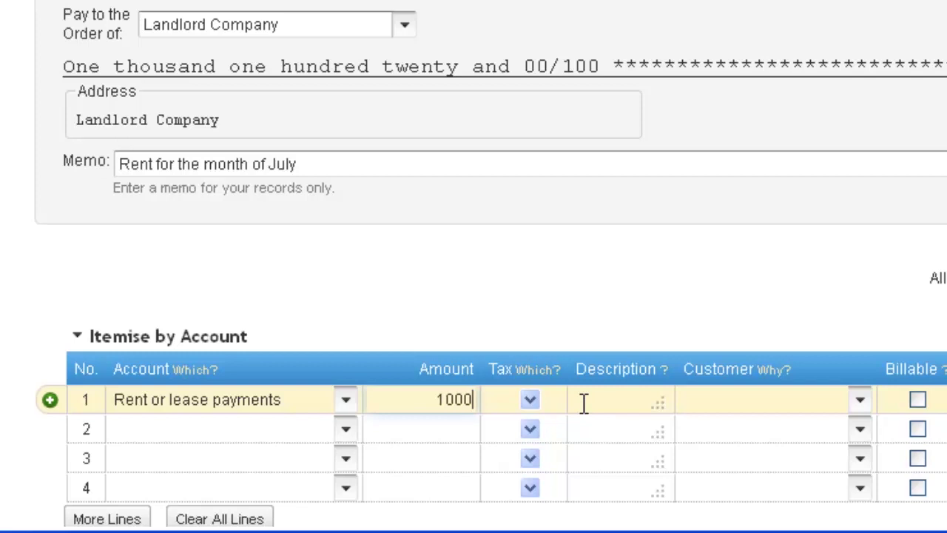
pyautogui.press('Tab')
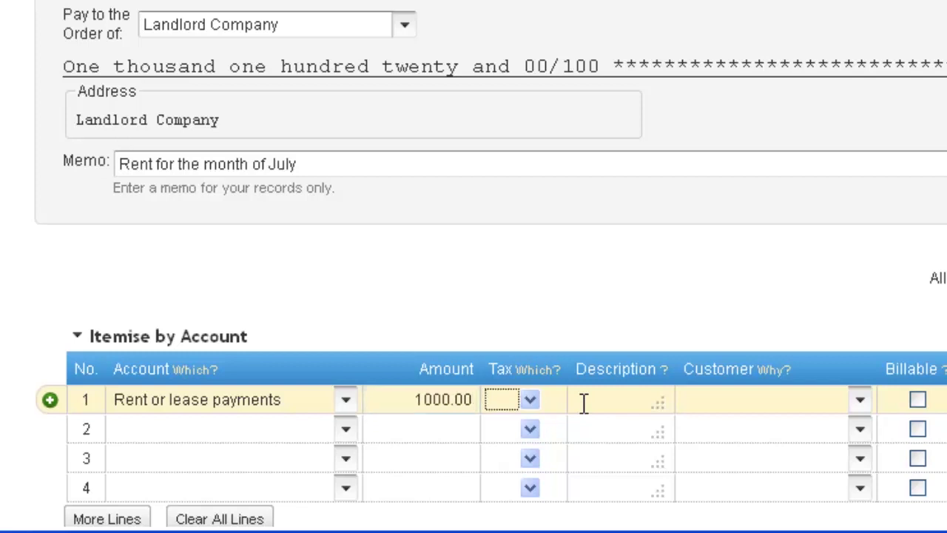
pyautogui.press('v')
# Assign line 1 to the first listed customer and make it billable with a 30% markup.
pyautogui.click(861, 406)
pyautogui.click(726, 440)
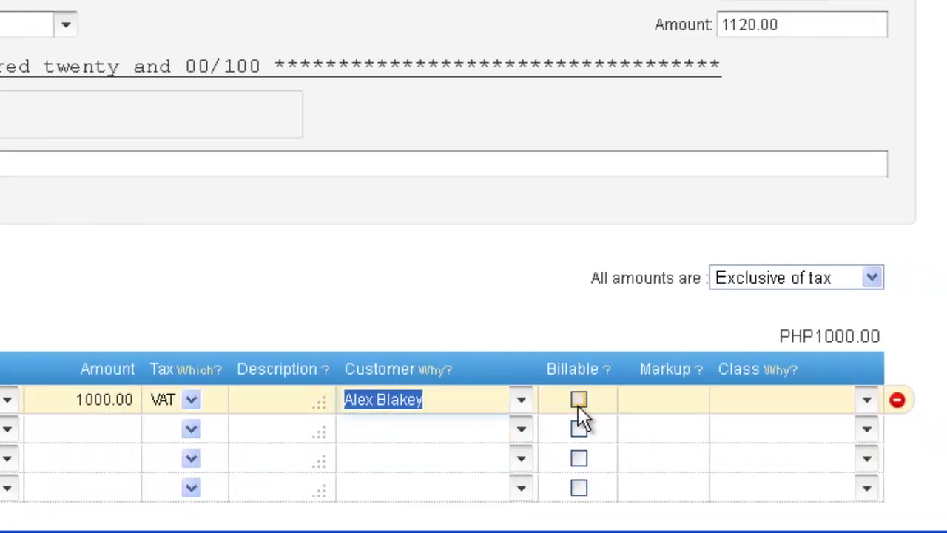
pyautogui.click(578, 404)
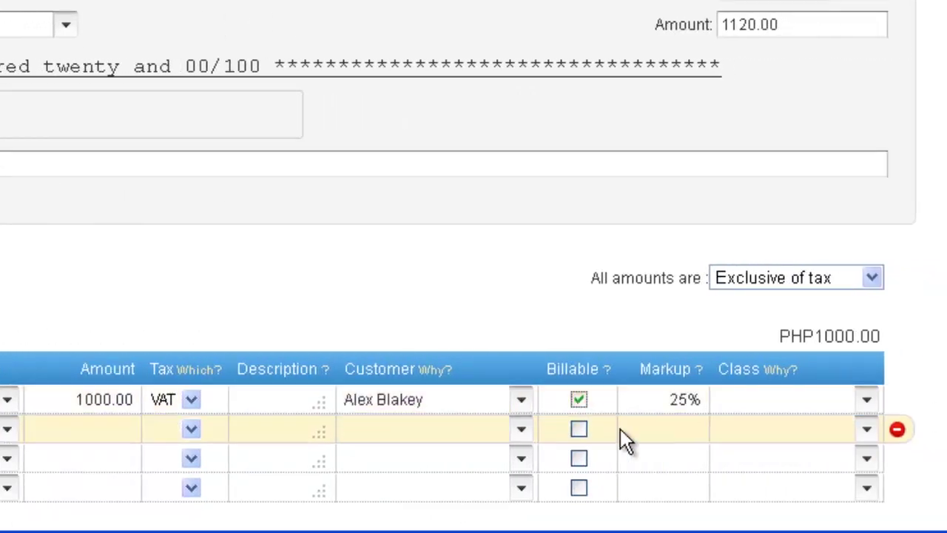
pyautogui.click(658, 400)
pyautogui.write('30%')
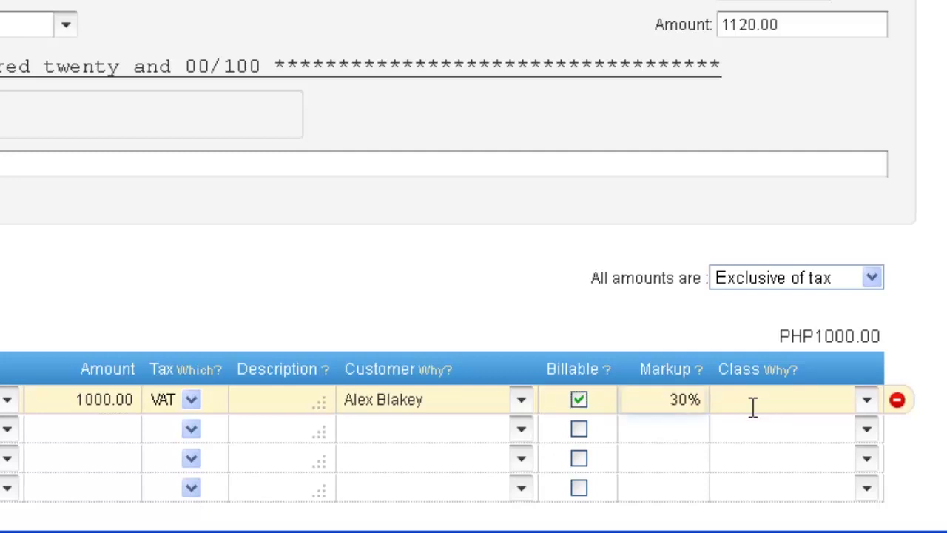
# Set the class of line 1 to Class 1 and save the cheque expense.
pyautogui.click(824, 400)
pyautogui.write('Cla')
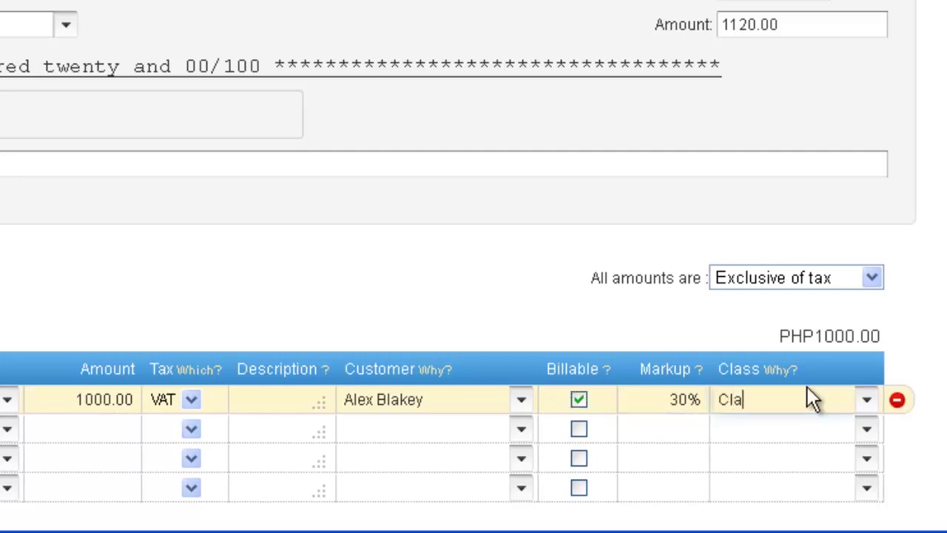
pyautogui.write('ss 1')
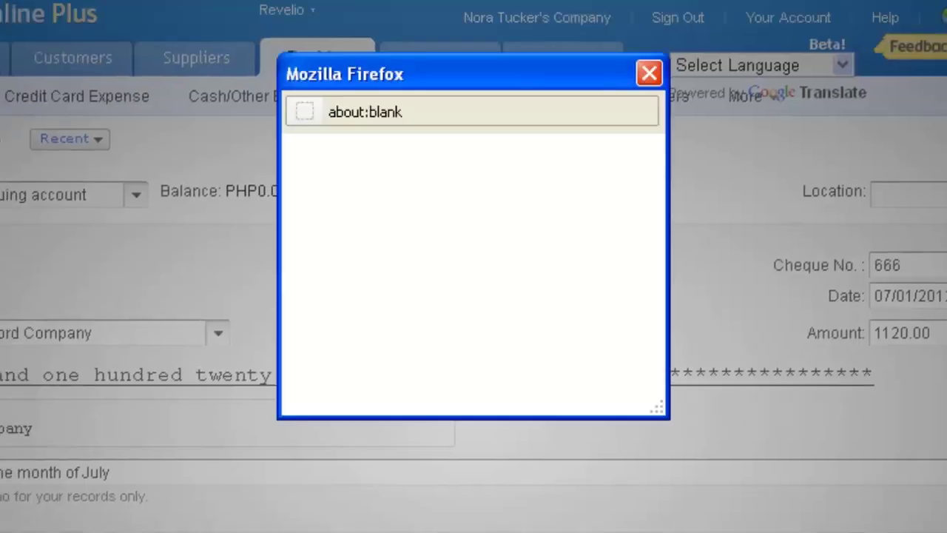
pyautogui.press('Return')
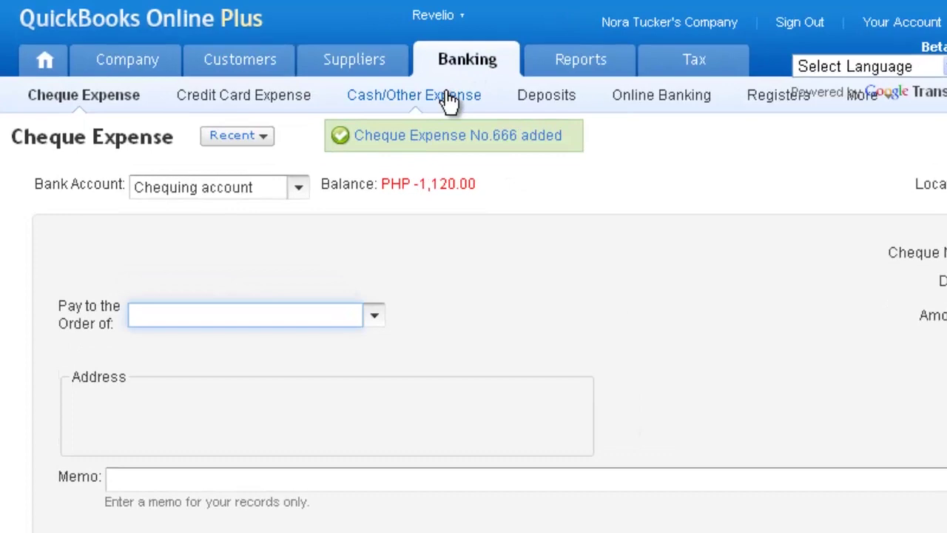
# Start a cash/other expense from the Cash on hand account, purchased from Firemen Helping Kids.
pyautogui.click(449, 101)
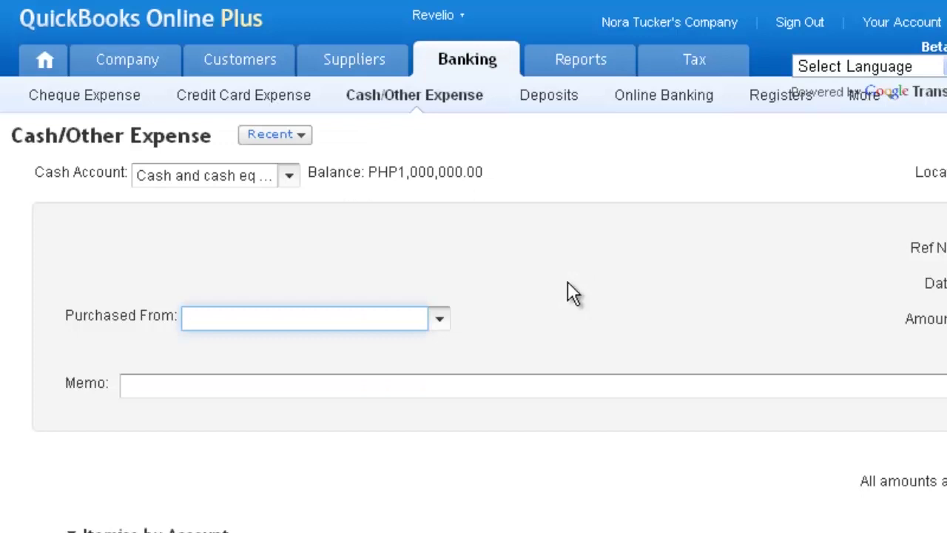
pyautogui.click(439, 324)
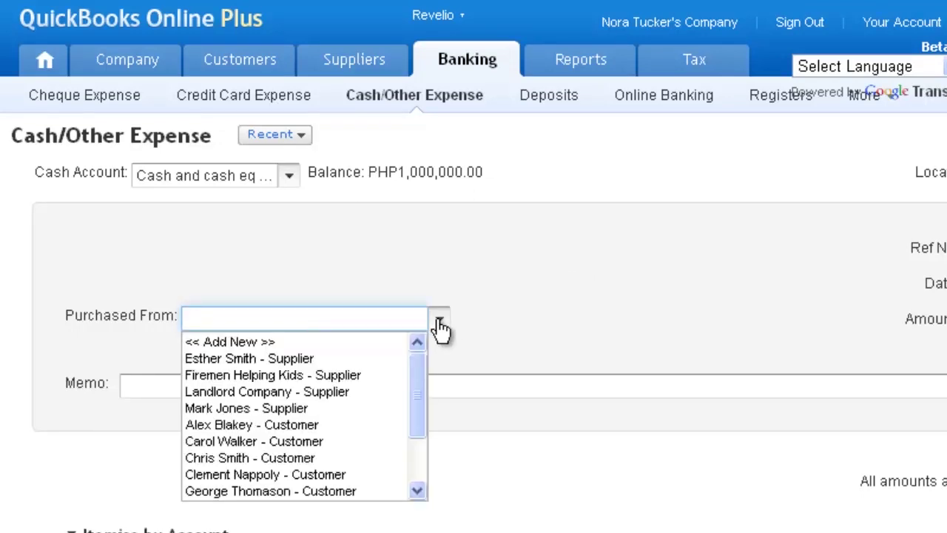
pyautogui.click(288, 176)
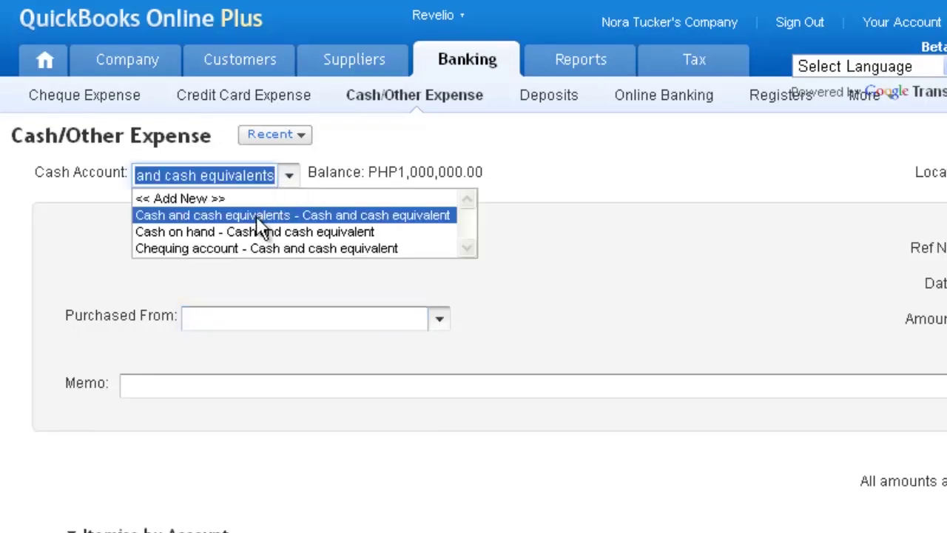
pyautogui.click(242, 232)
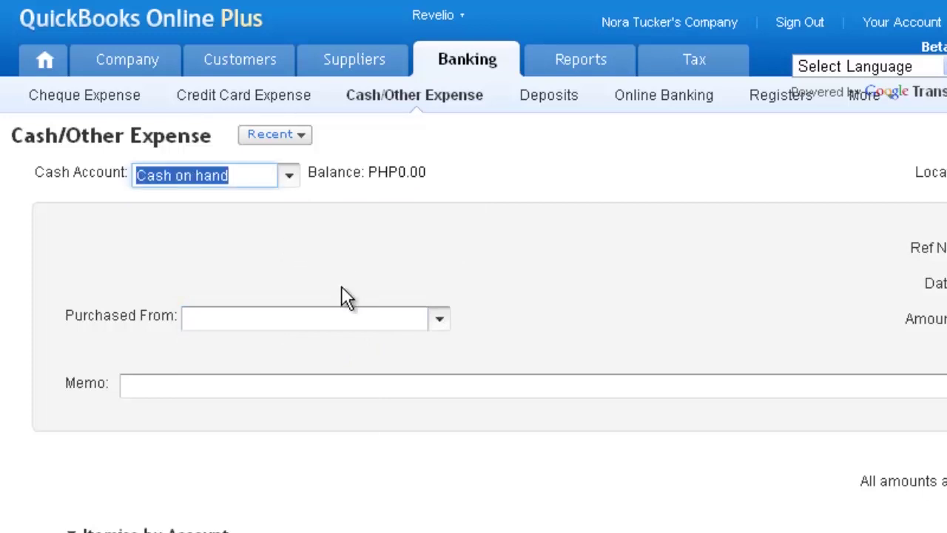
pyautogui.click(316, 318)
pyautogui.write('Firemen Helping Kids')
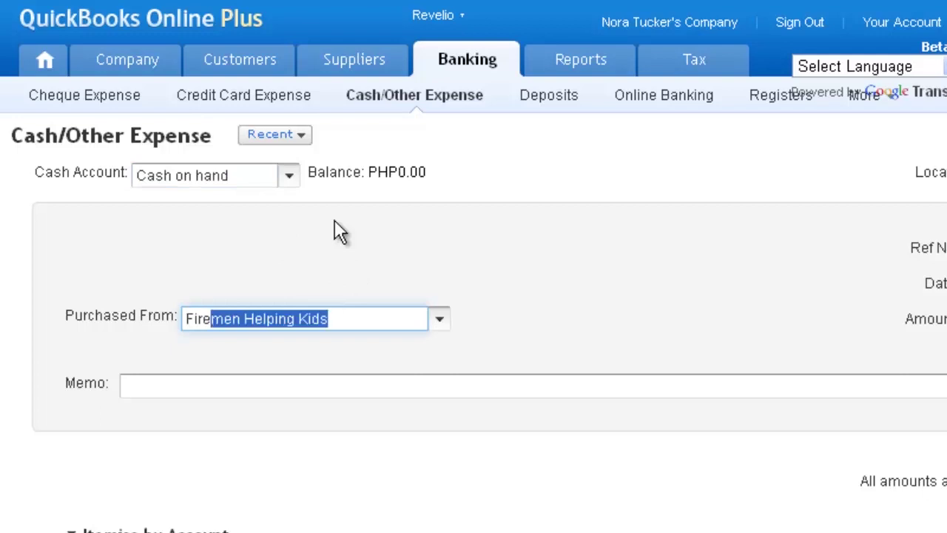
pyautogui.press('Tab')
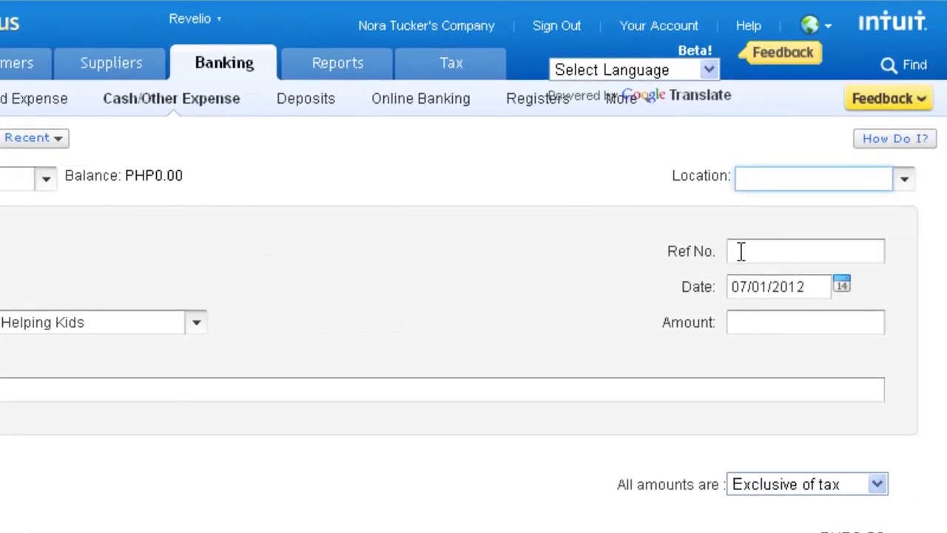
# Set the cash expense's reference number to cash, its date to 07/03/2012 and its amount to 100.00.
pyautogui.click(745, 250)
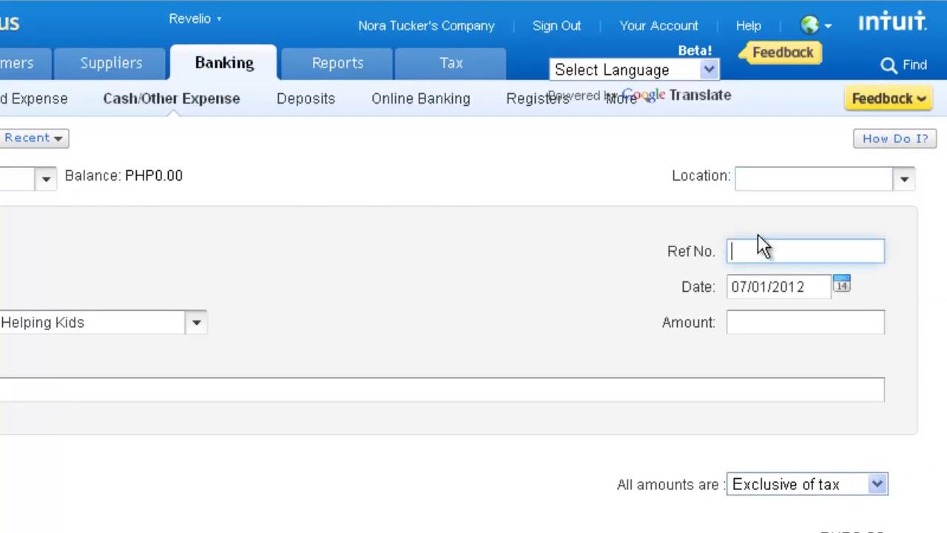
pyautogui.write('cash')
pyautogui.press('Tab')
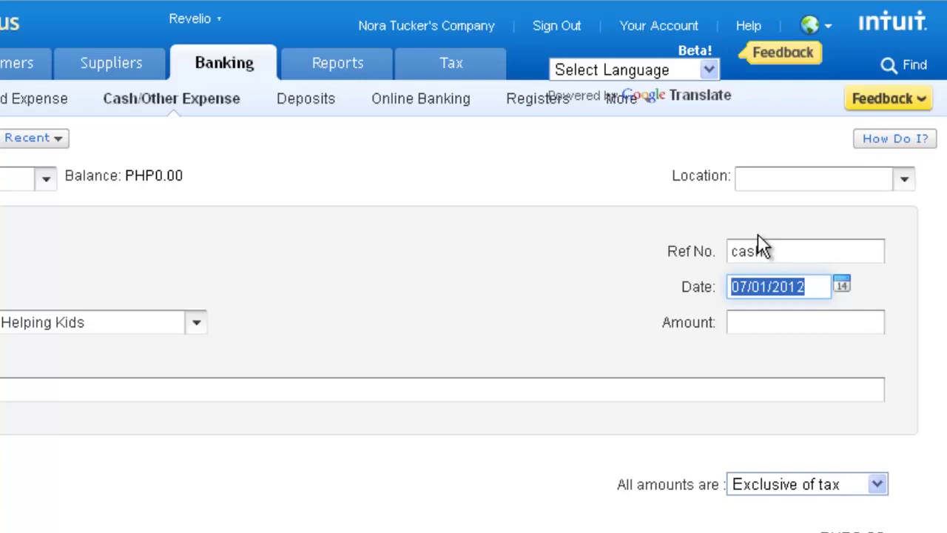
pyautogui.click(843, 287)
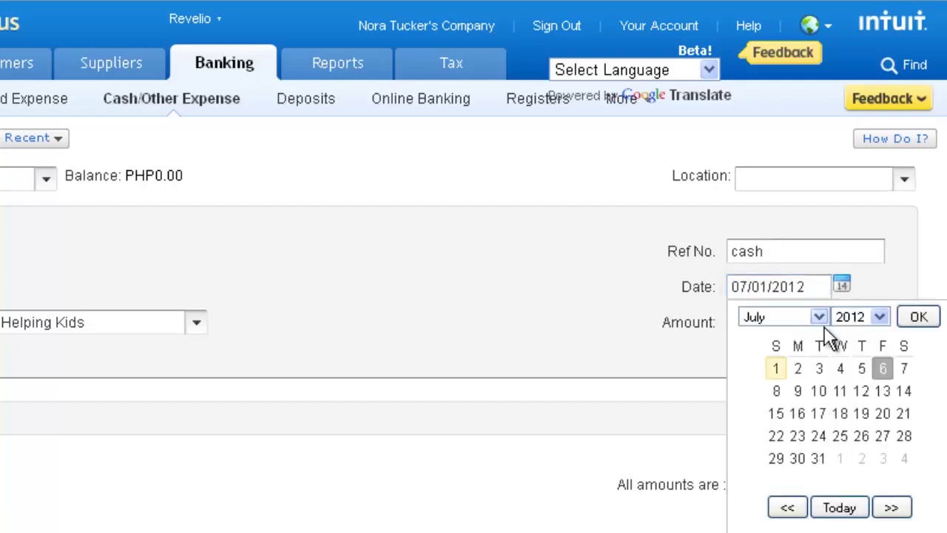
pyautogui.click(820, 368)
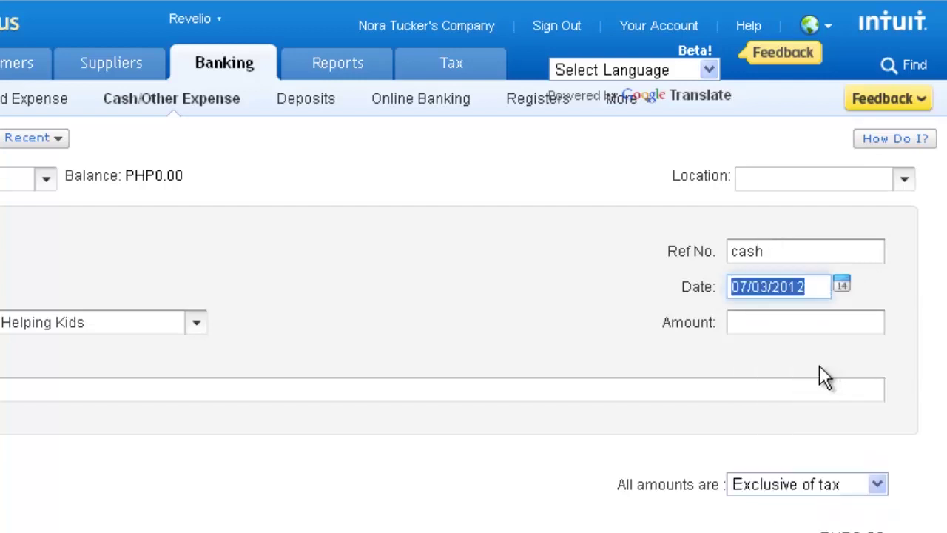
pyautogui.click(735, 326)
pyautogui.write('100.0')
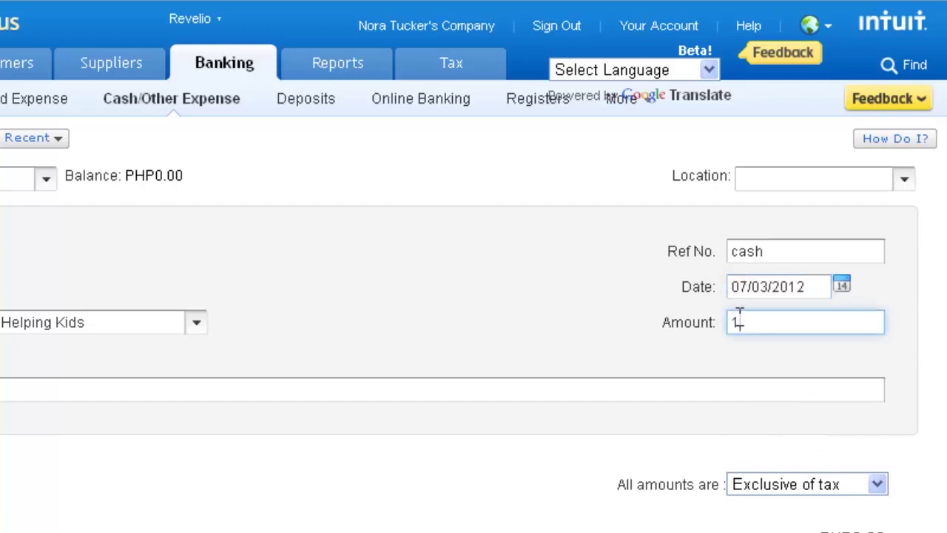
pyautogui.write('0')
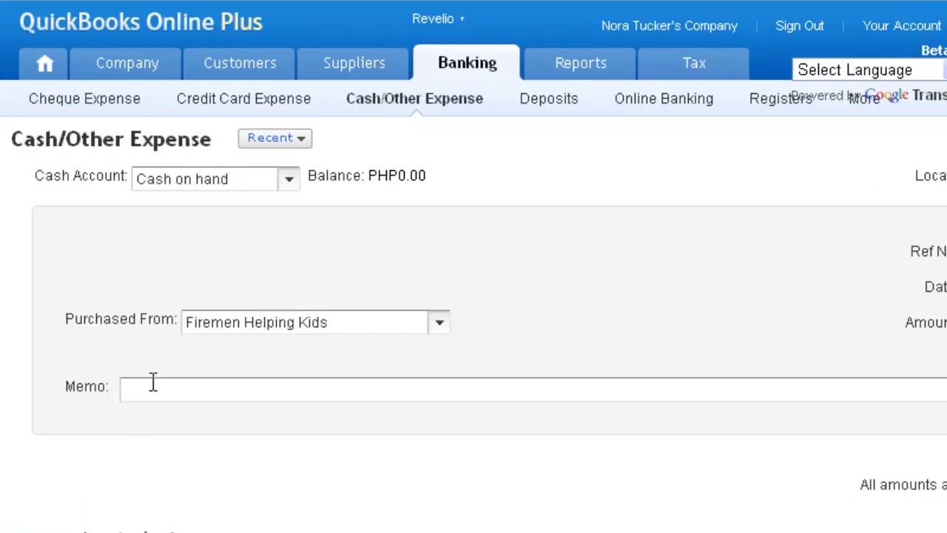
# Enter "tickets to the ball" as the memo of the cash expense.
pyautogui.click(152, 382)
pyautogui.write('tickets to ')
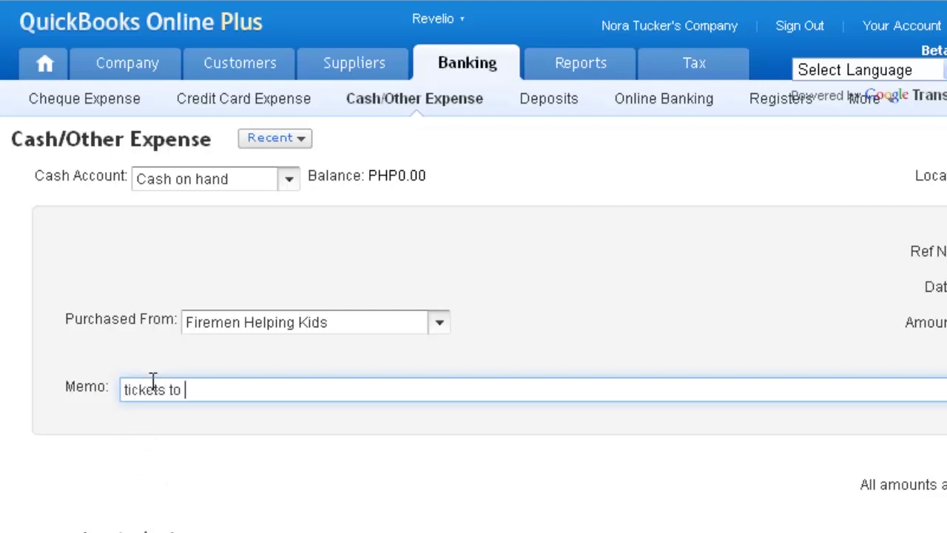
pyautogui.write('the ball')
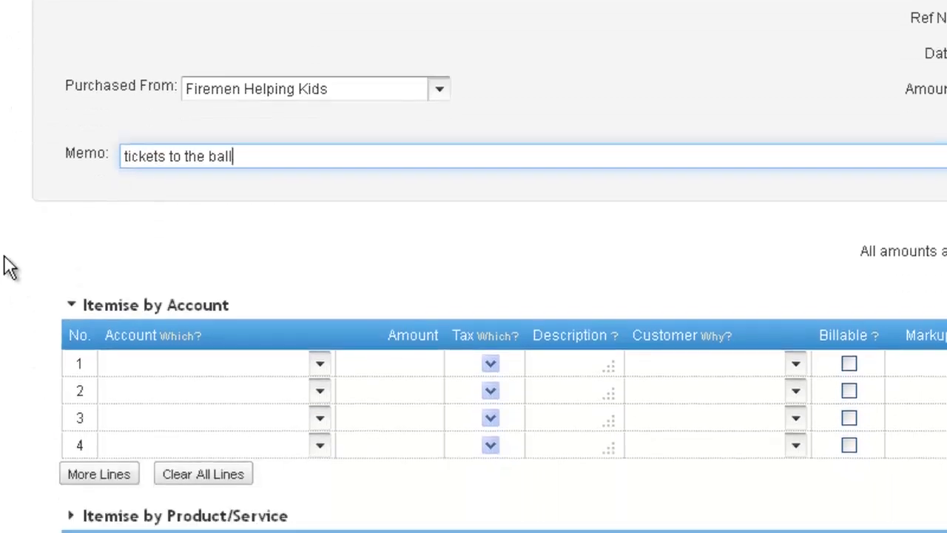
# Itemise line 1 under the Charitable Contributions account with an amount of 100.00 and save the cash expense.
pyautogui.click(134, 363)
pyautogui.write('chari')
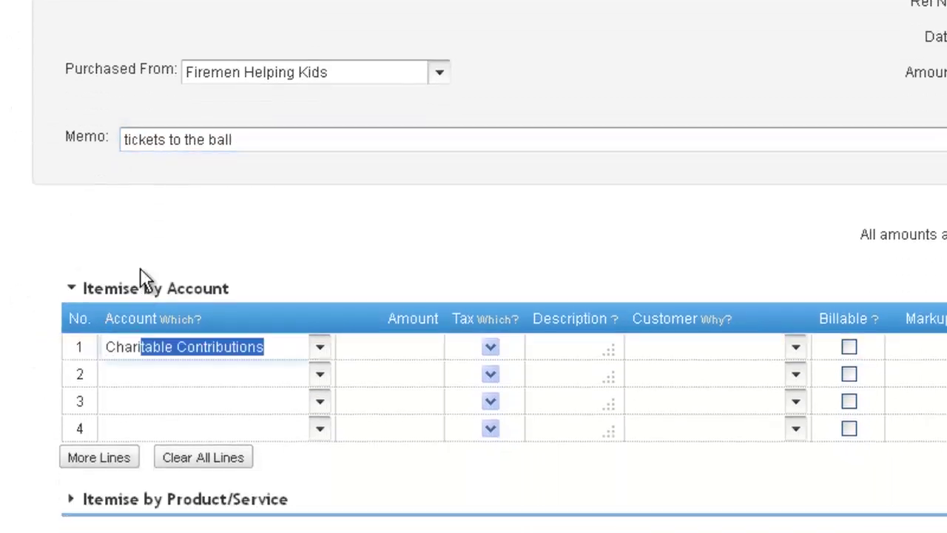
pyautogui.press('Tab')
pyautogui.write('100.00')
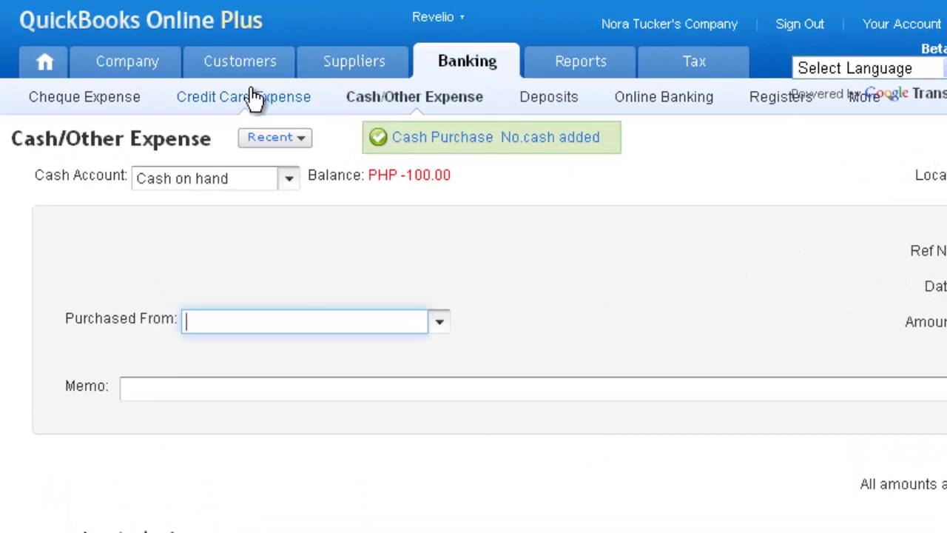
# Start a credit card expense on the Visa credit card, purchased from Office Supply Superstore.
pyautogui.click(244, 96)
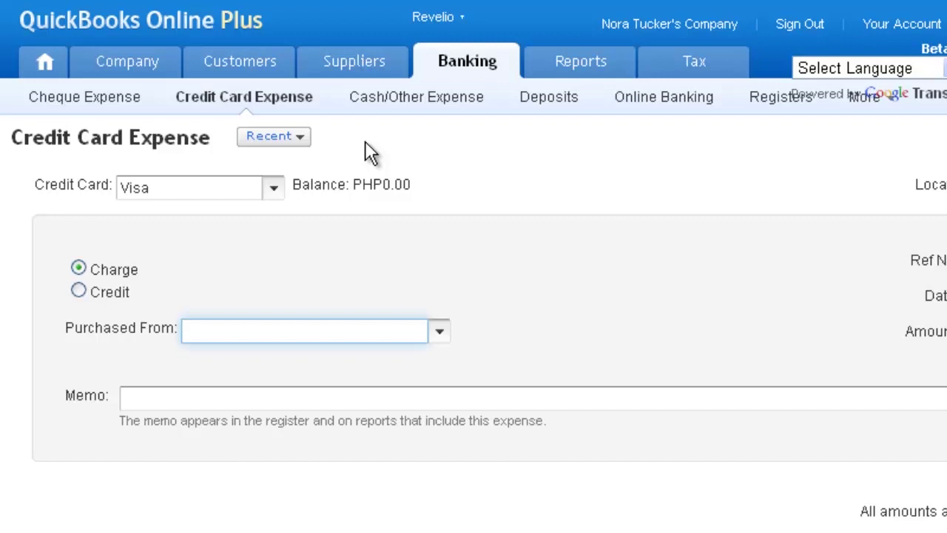
pyautogui.click(273, 188)
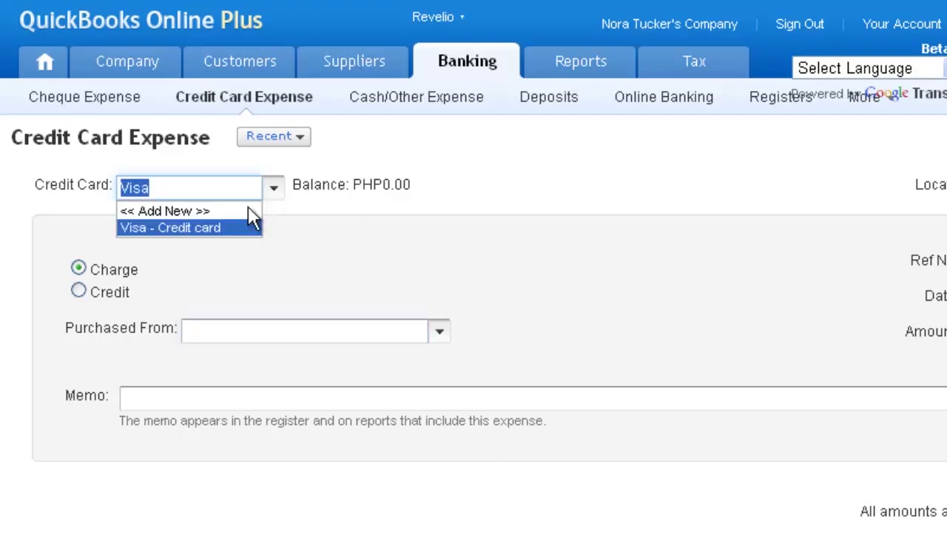
pyautogui.click(242, 227)
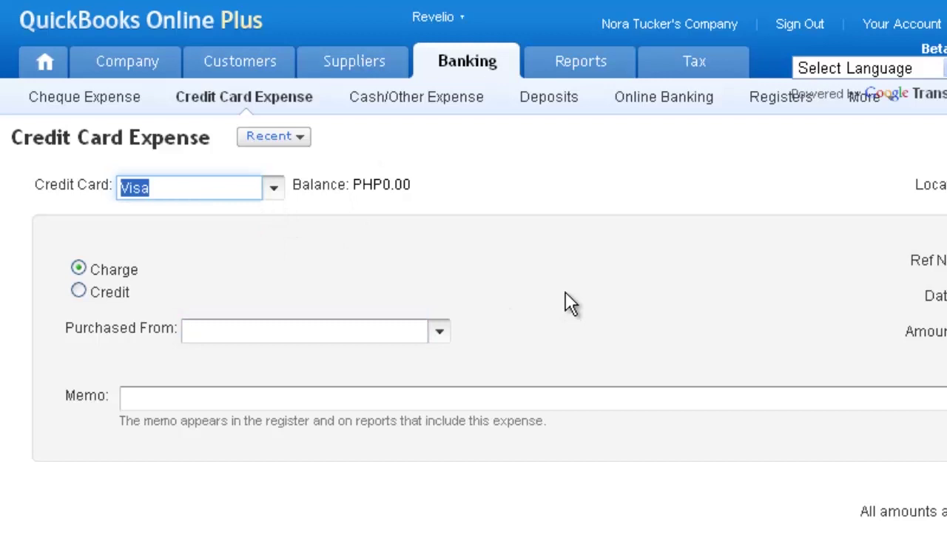
pyautogui.click(268, 332)
pyautogui.write('Offic')
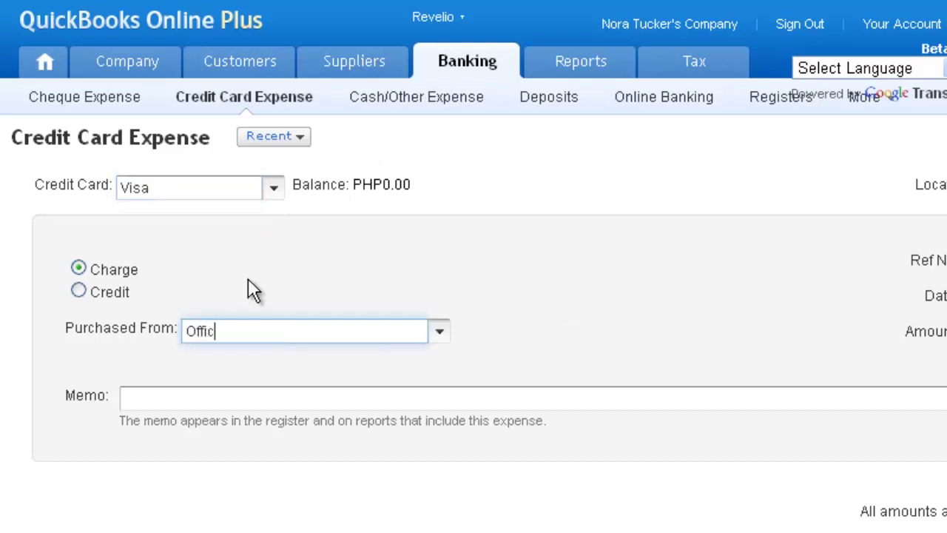
pyautogui.write('e Supply Superstore')
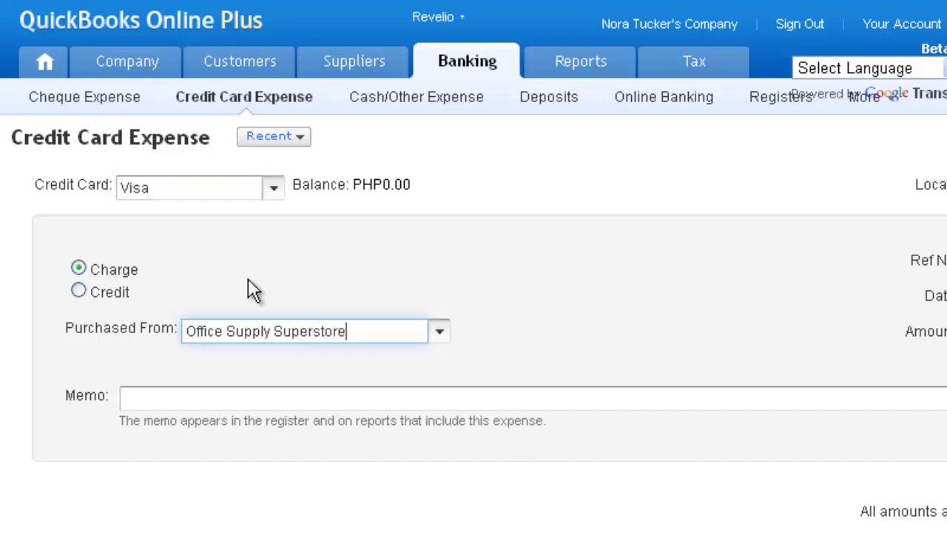
pyautogui.press('Tab')
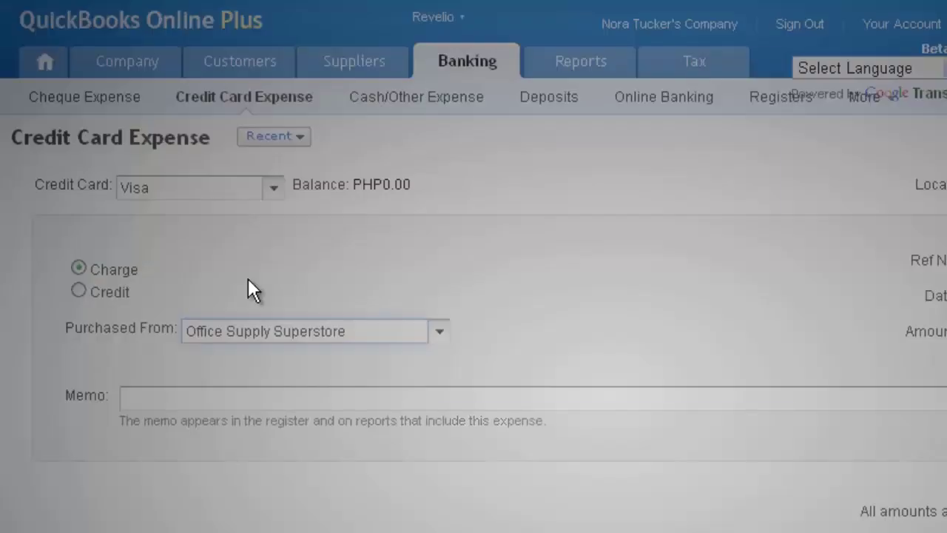
pyautogui.click(570, 342)
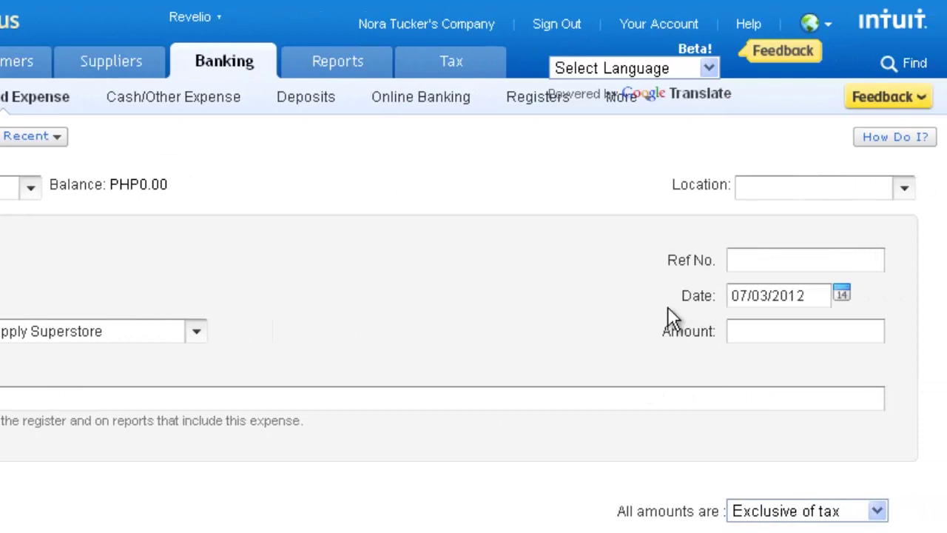
# Fill in the credit card expense with reference Visa, date 07/04/2012, amount 112 and memo "copy paper".
pyautogui.click(743, 257)
pyautogui.press('Tab')
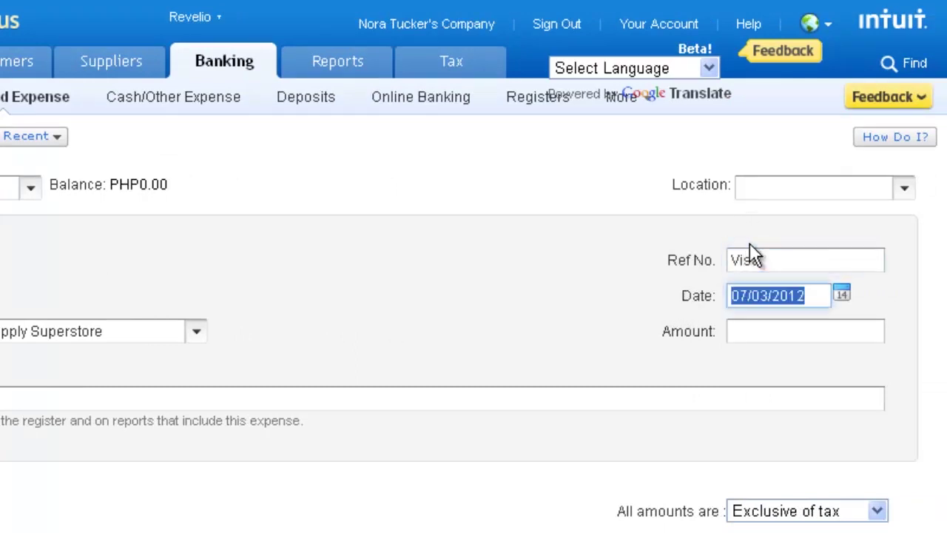
pyautogui.click(842, 296)
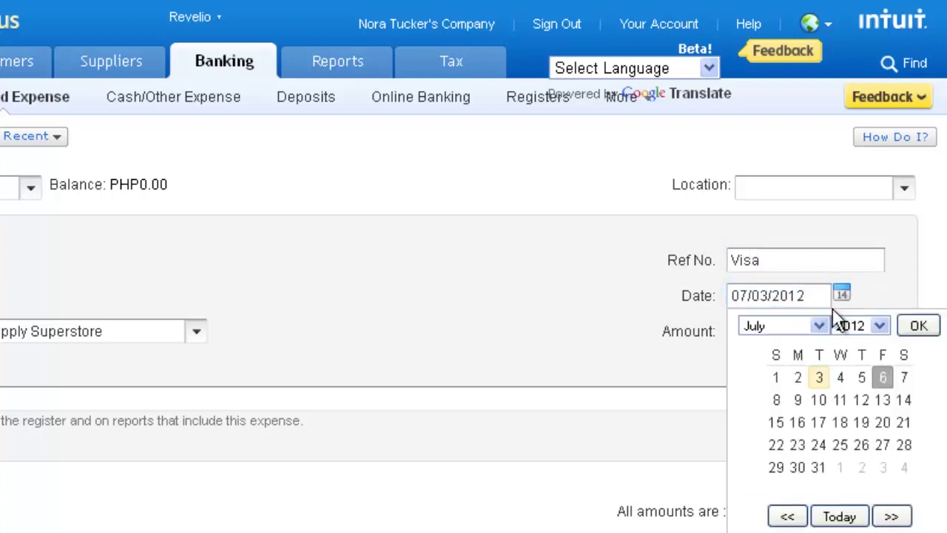
pyautogui.click(840, 378)
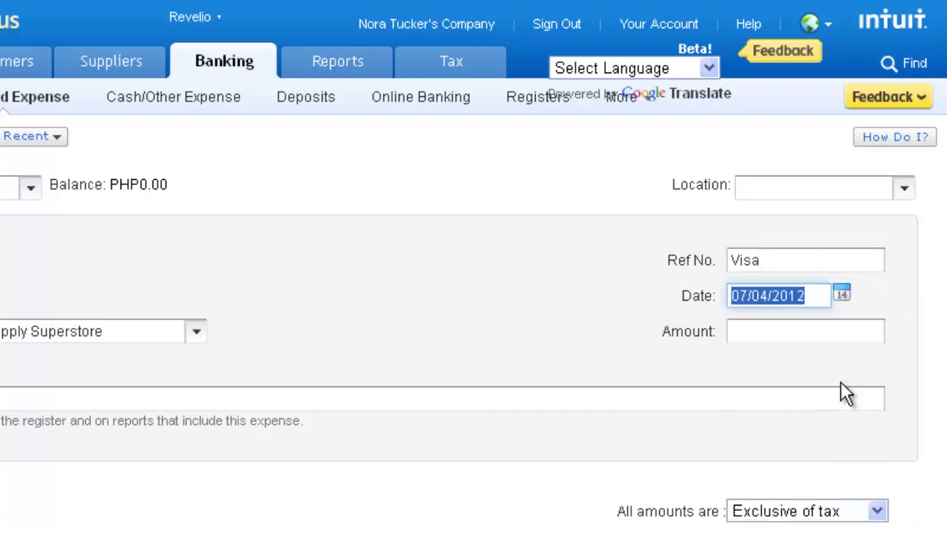
pyautogui.click(751, 335)
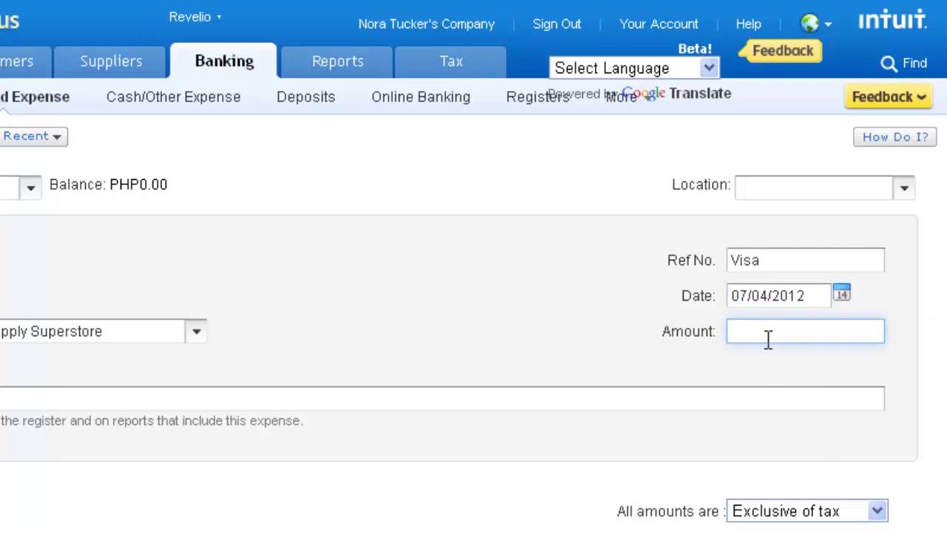
pyautogui.write('112')
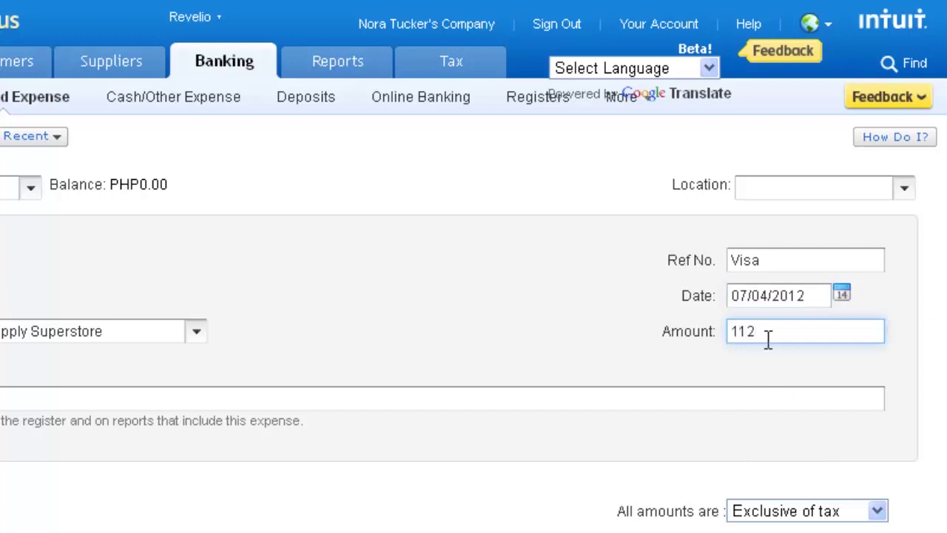
pyautogui.click(143, 404)
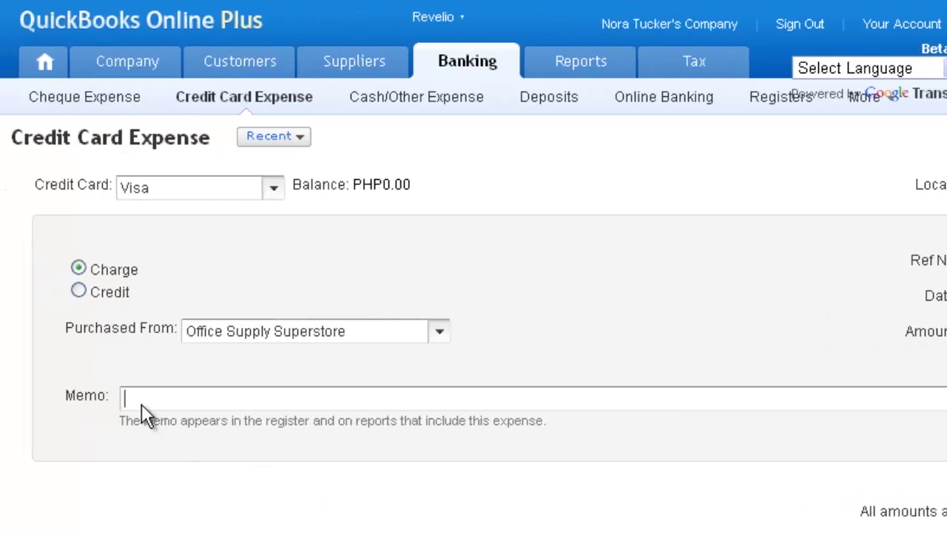
pyautogui.write('copy paper')
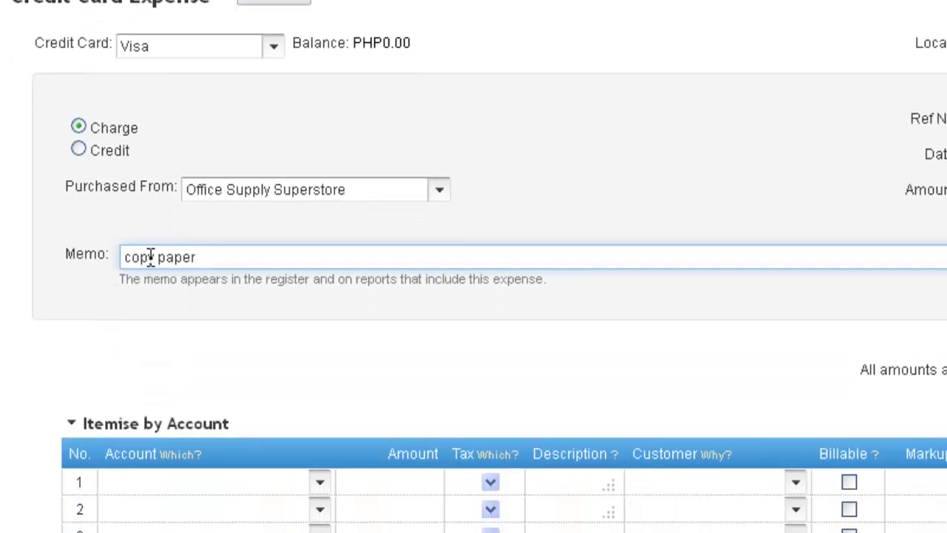
# Itemise line 1 under the Stationery and printing account with an amount of 100 and VAT as the tax.
pyautogui.click(128, 385)
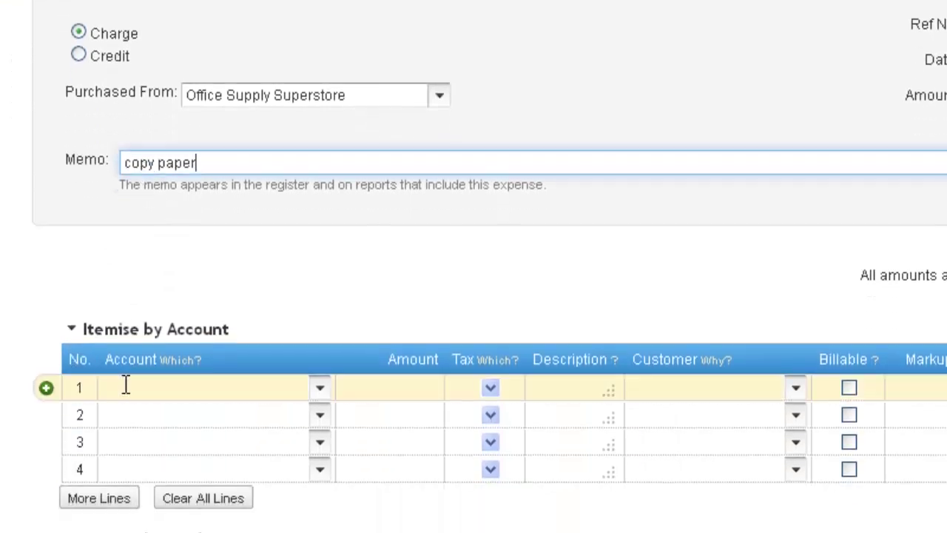
pyautogui.write('Stationery and printing')
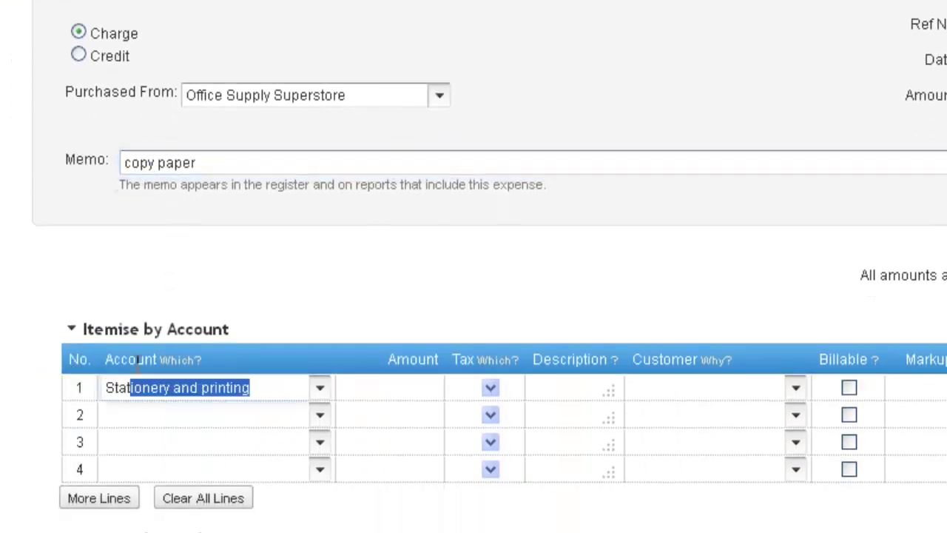
pyautogui.press('Tab')
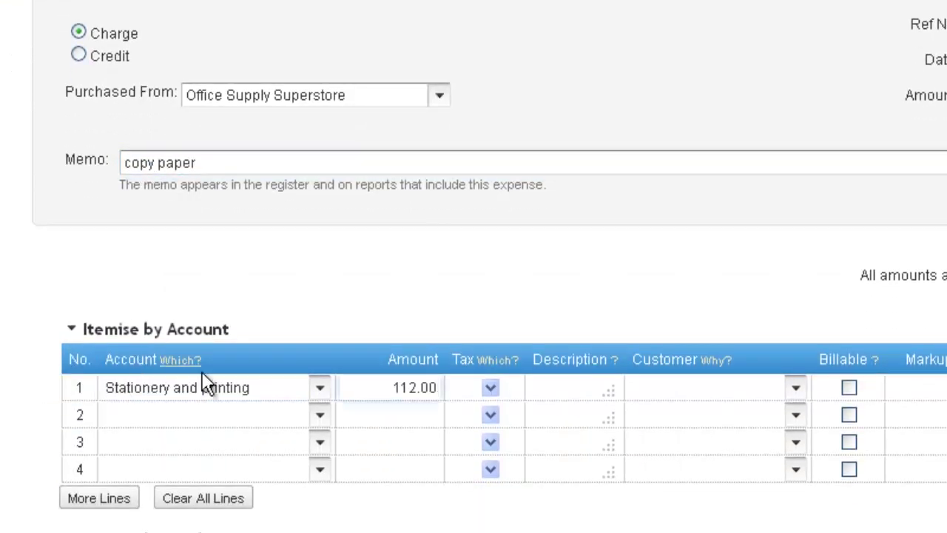
pyautogui.doubleClick(404, 388)
pyautogui.moveTo(448, 388); pyautogui.dragTo(535, 387)
pyautogui.write('100')
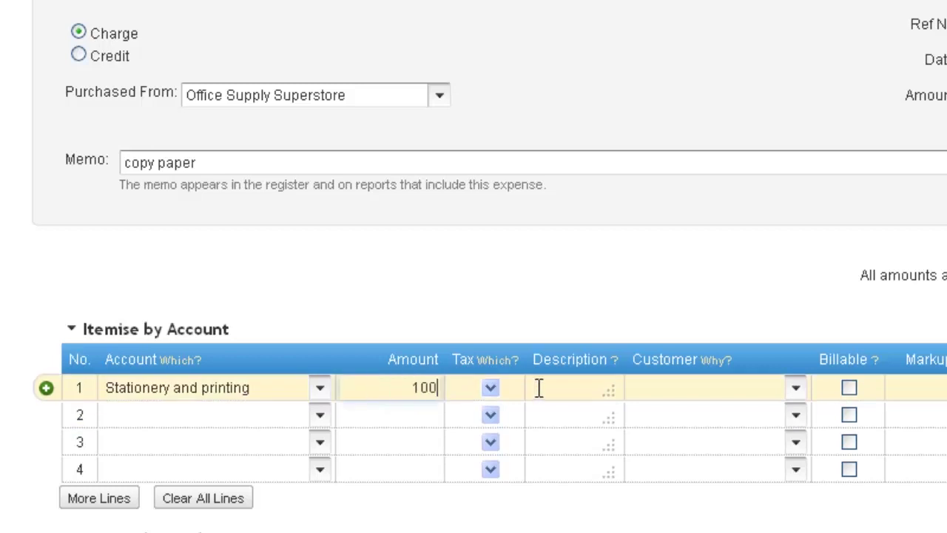
pyautogui.press('Tab')
pyautogui.write('VAT')
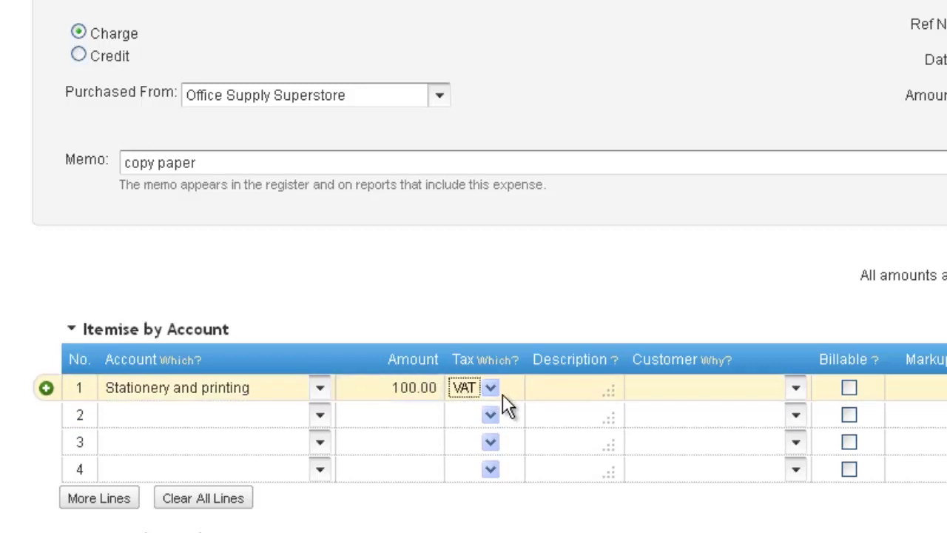
pyautogui.press('Tab')
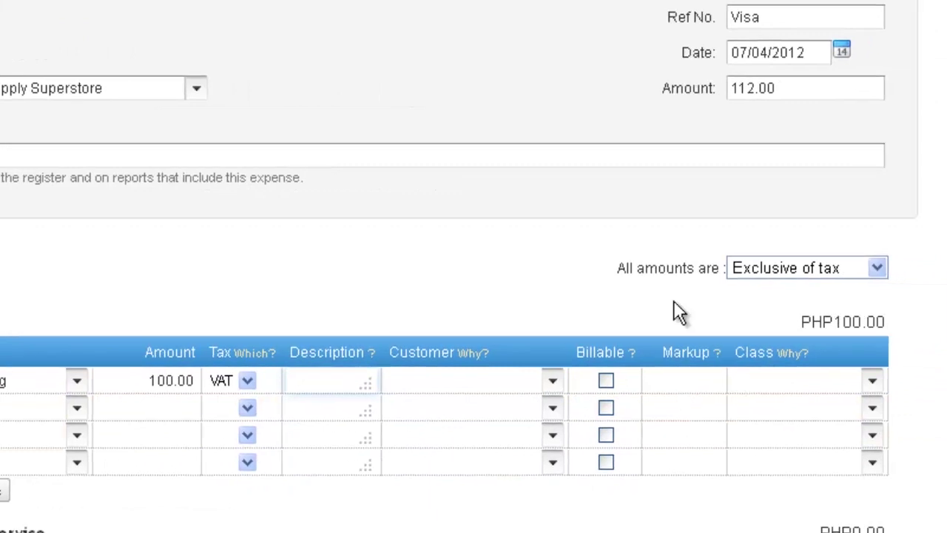